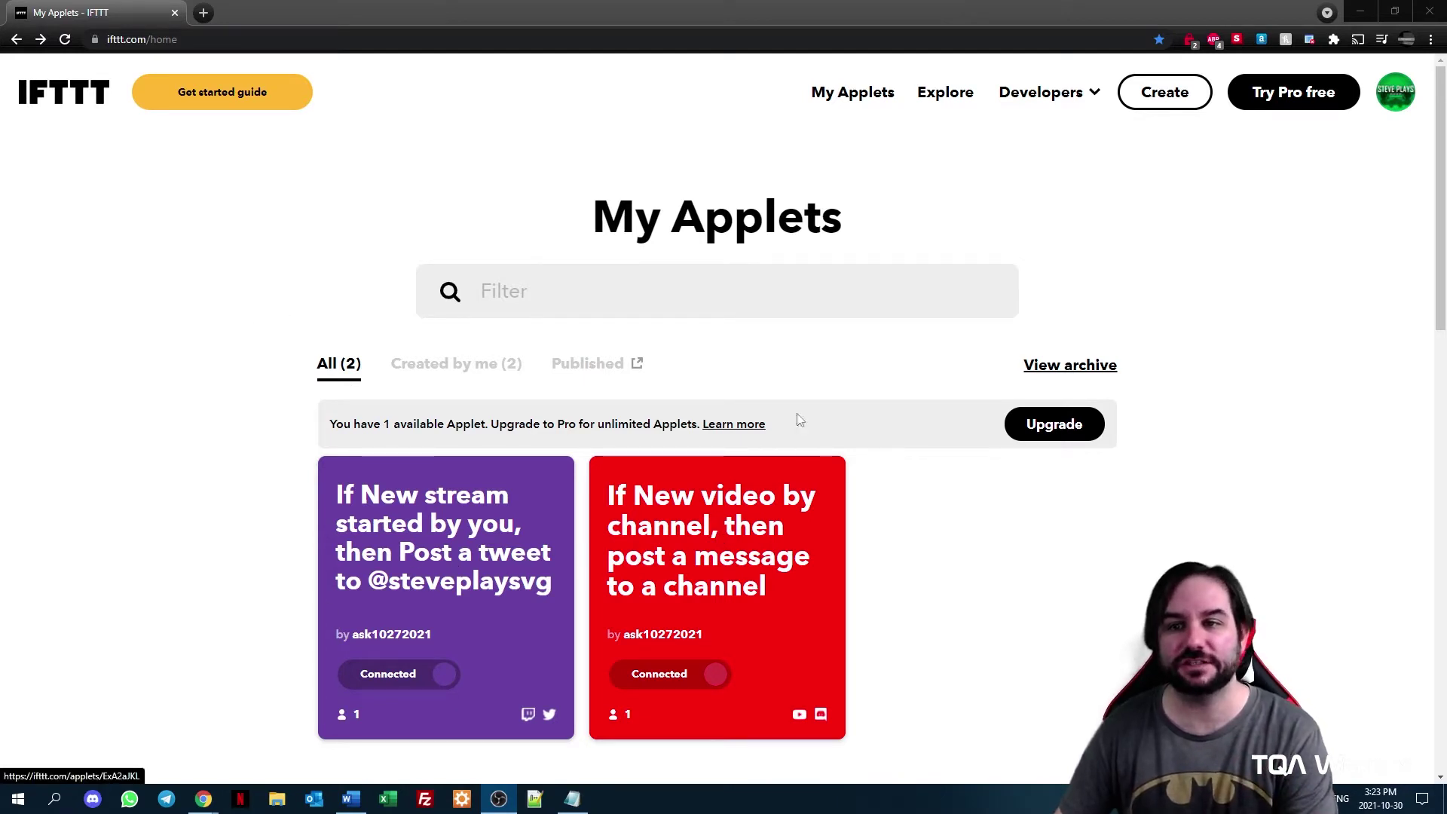
Step: Start a new applet and pick Twitch as the If This service by searching 'twi'
click(1164, 97)
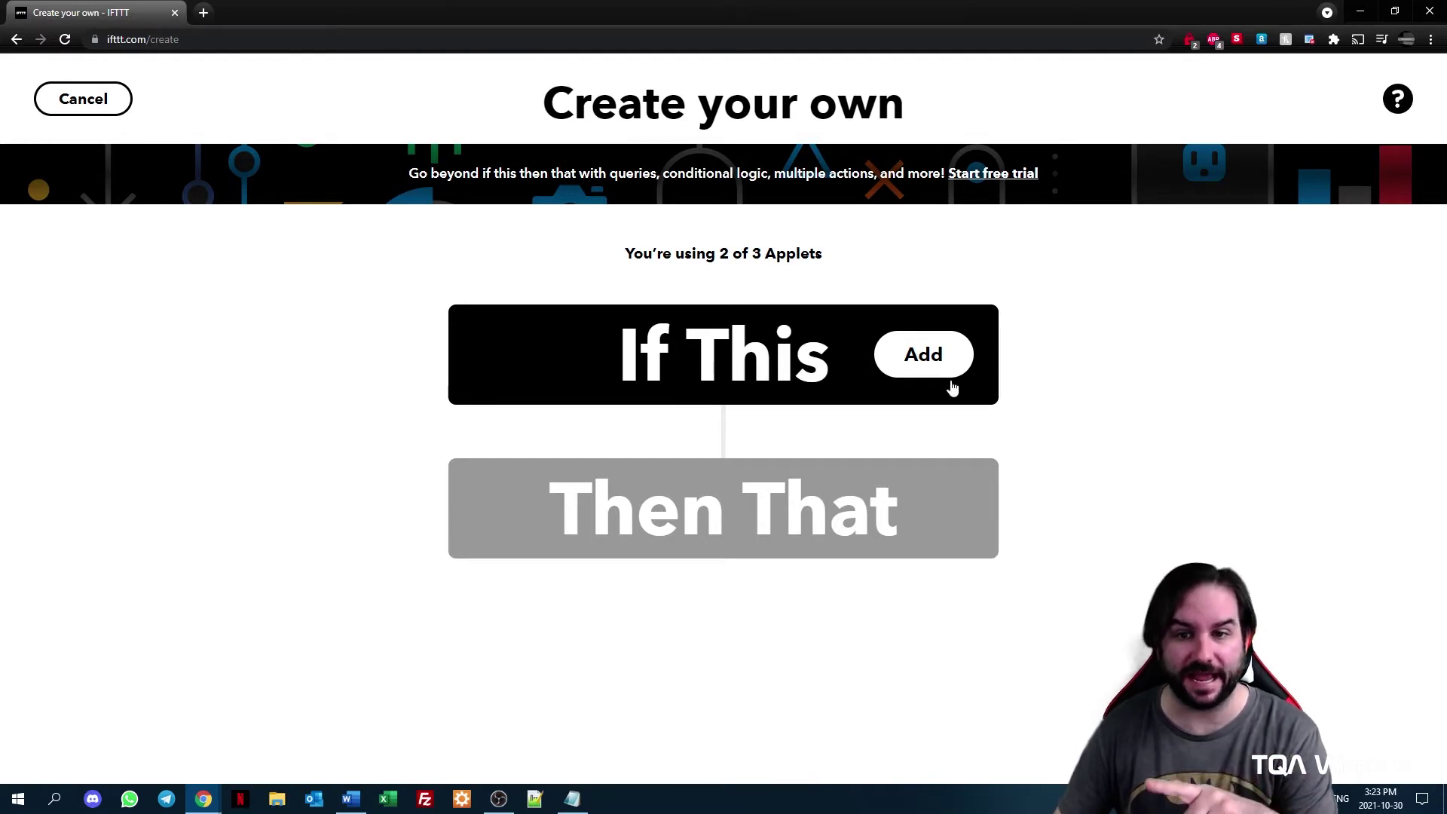
click(923, 354)
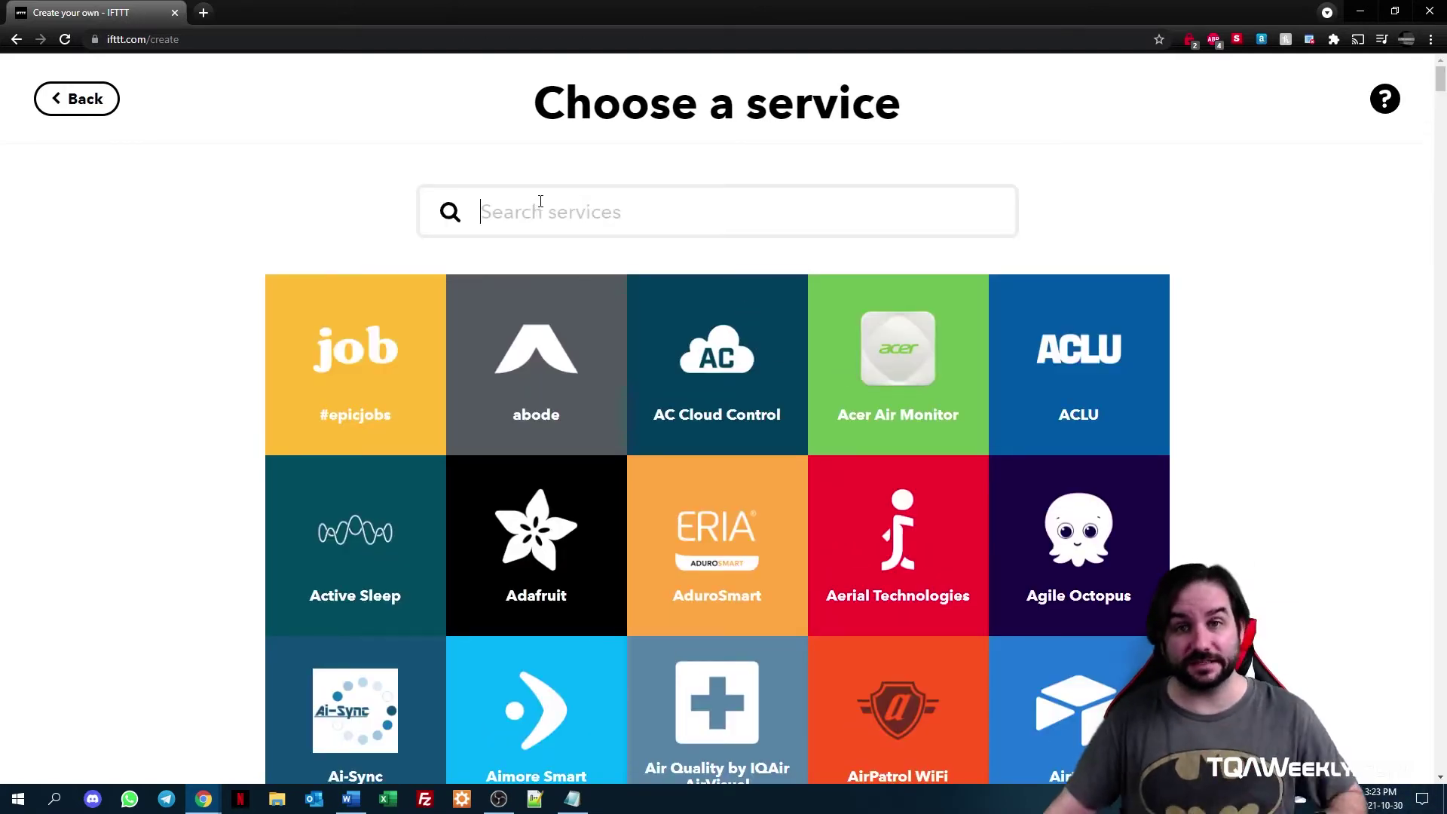
click(541, 200)
text(twi)
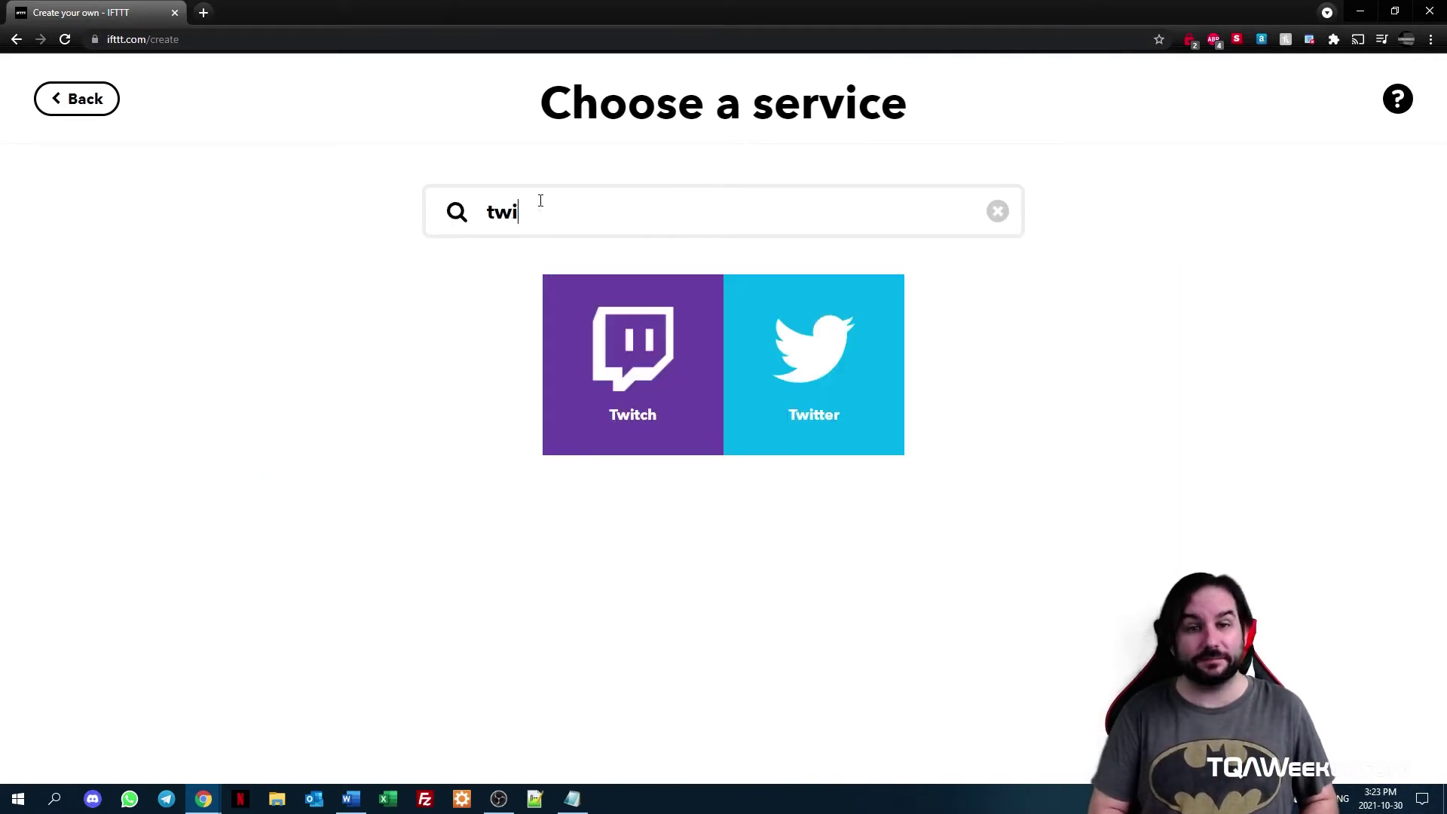
click(644, 346)
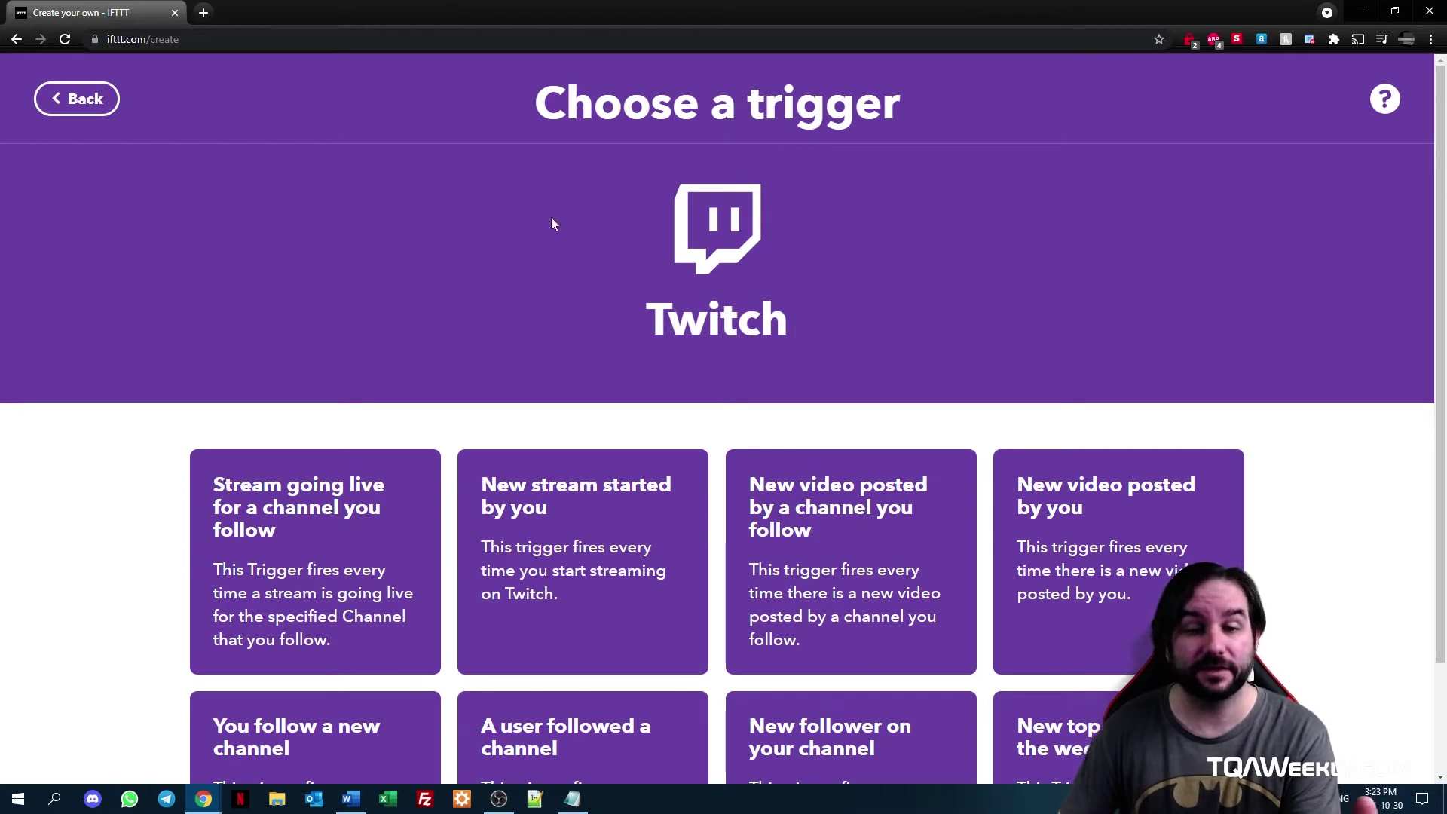
Step: Choose the 'New stream started by you' Twitch trigger and go on to the Then That service
scroll(1090, 352, down, 2)
scroll(1163, 459, up, 2)
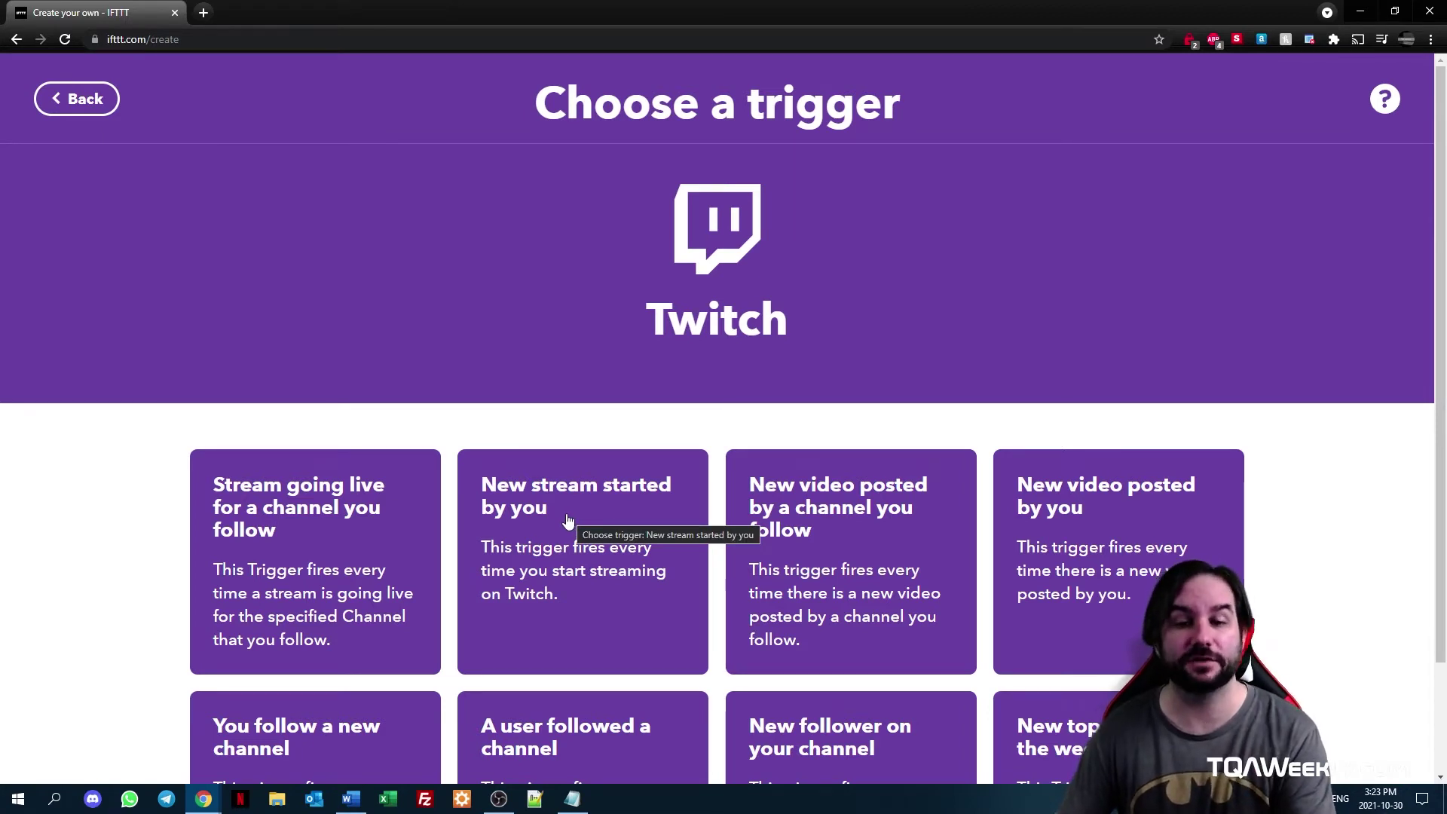
click(568, 522)
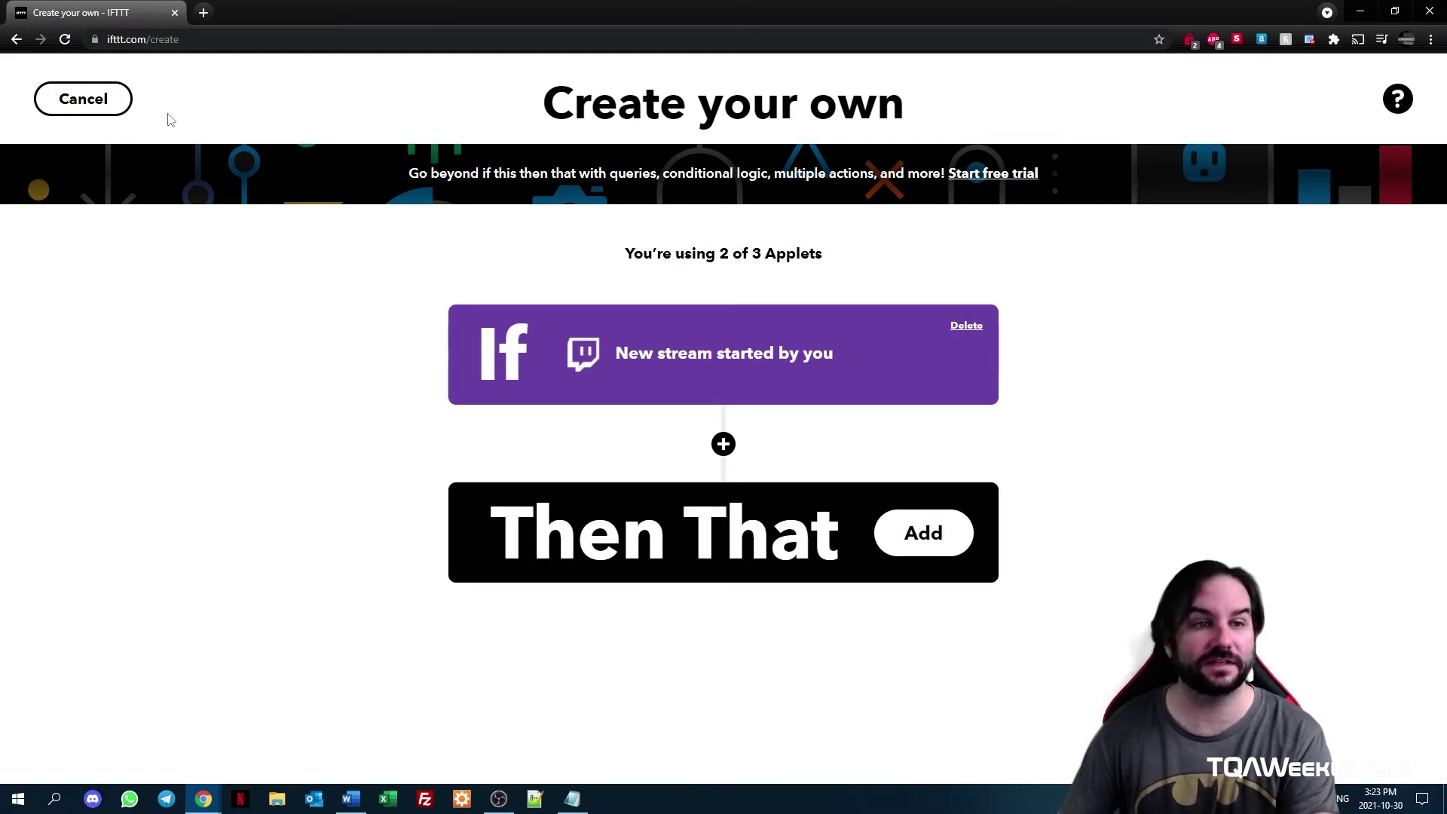
click(913, 548)
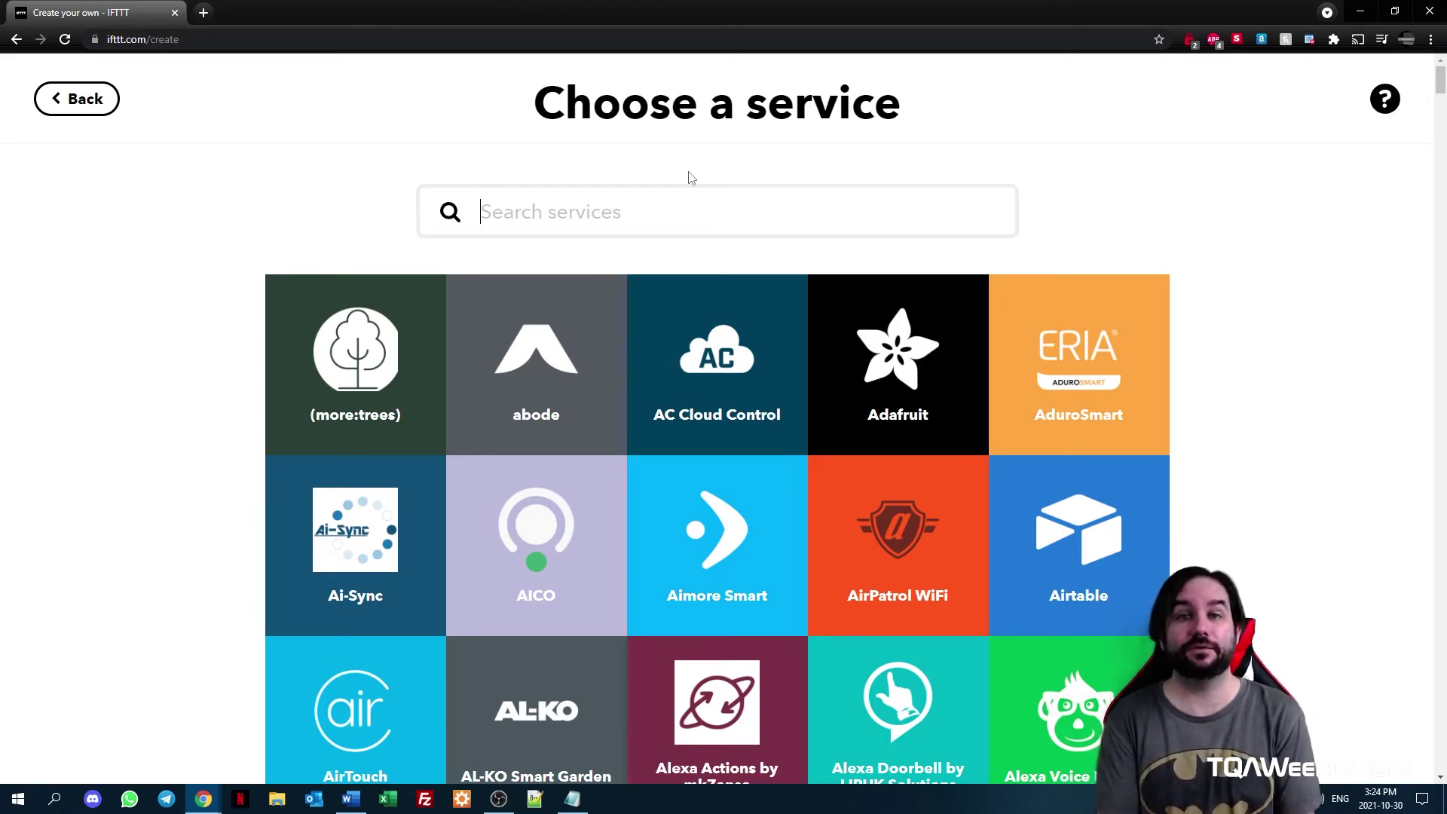
Step: Search 'disc', pick Discord, and choose its 'Post a message to a channel' action
text(disc)
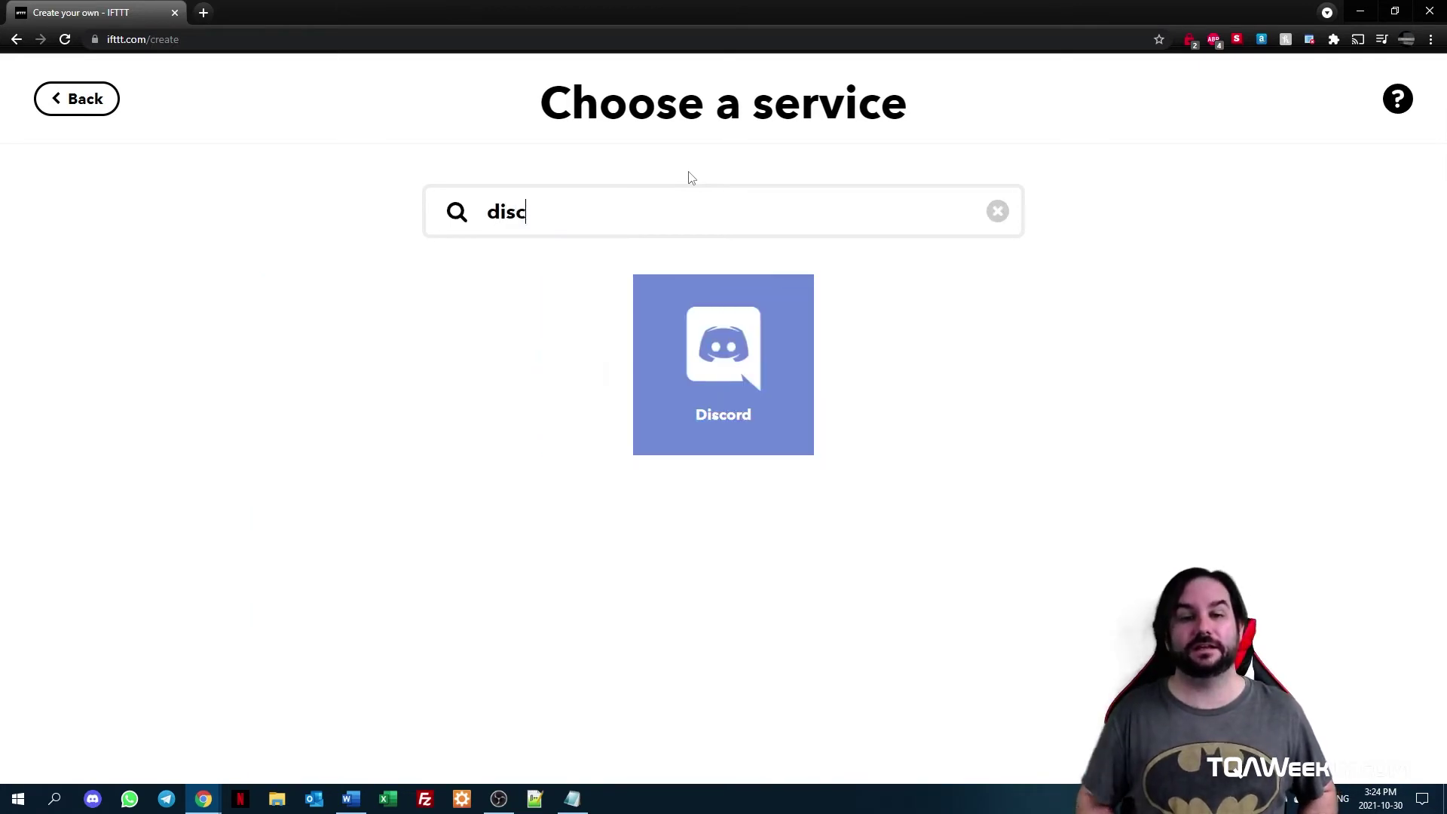
click(754, 354)
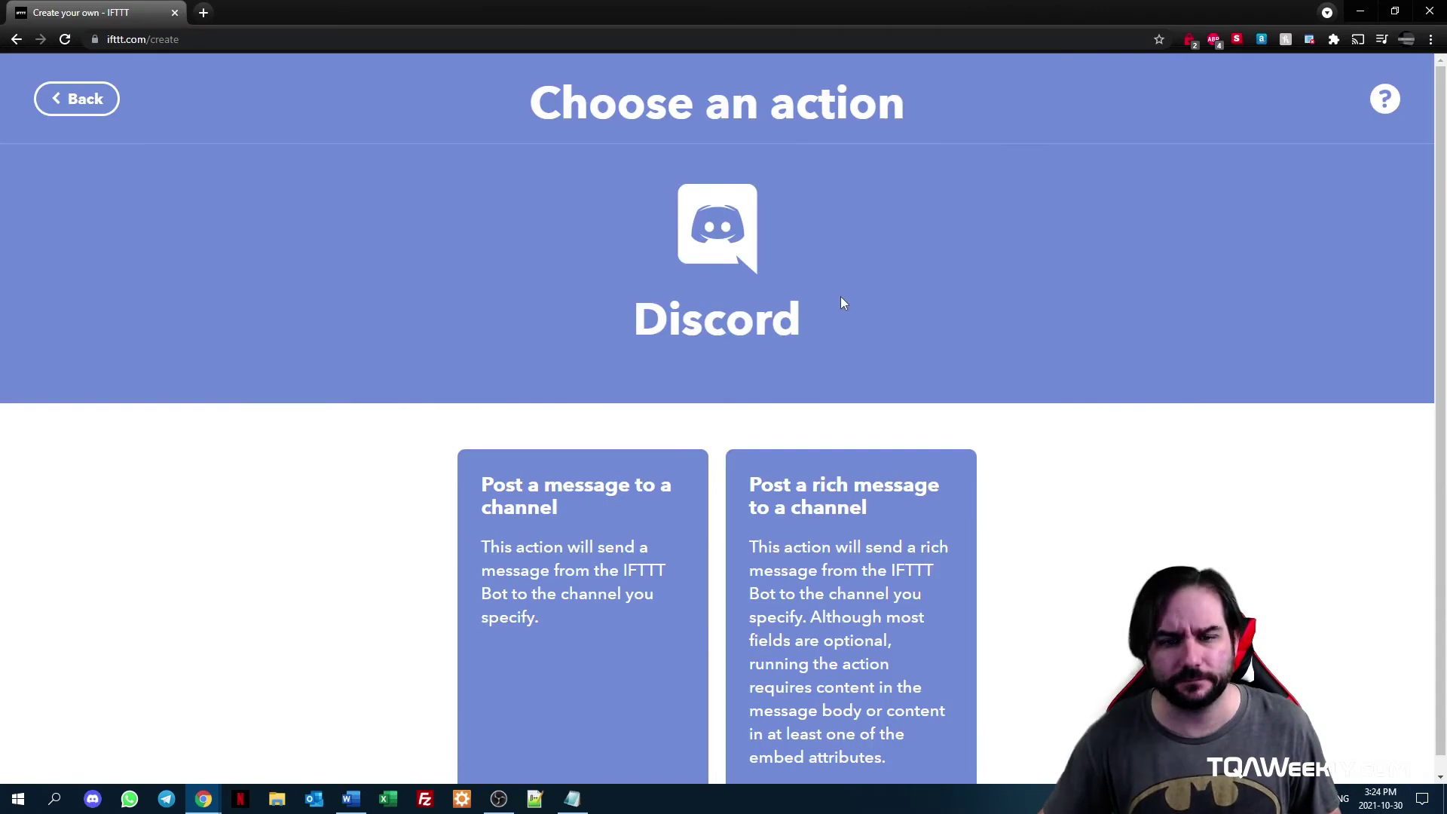
scroll(987, 332, down, 1)
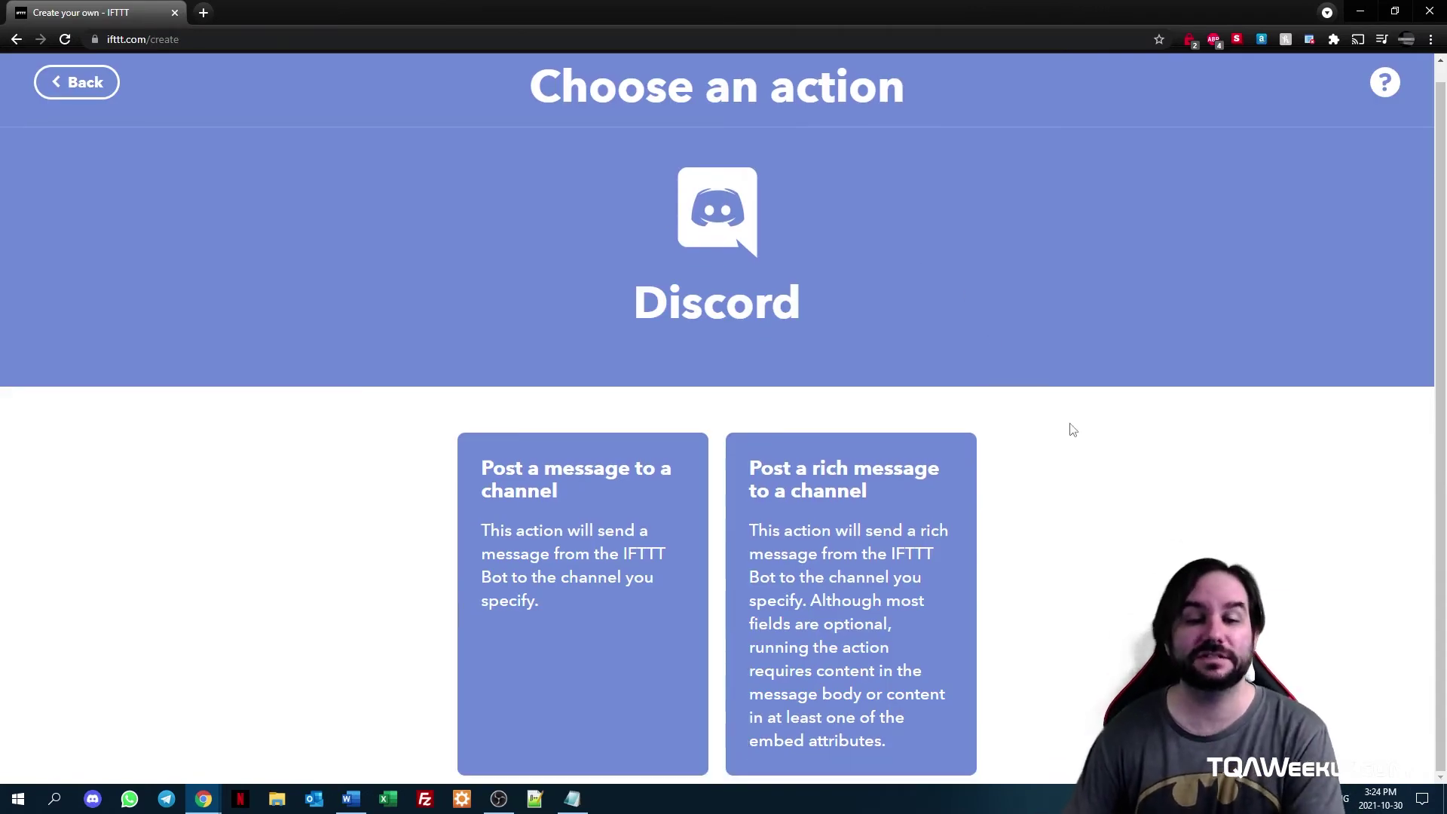
click(563, 520)
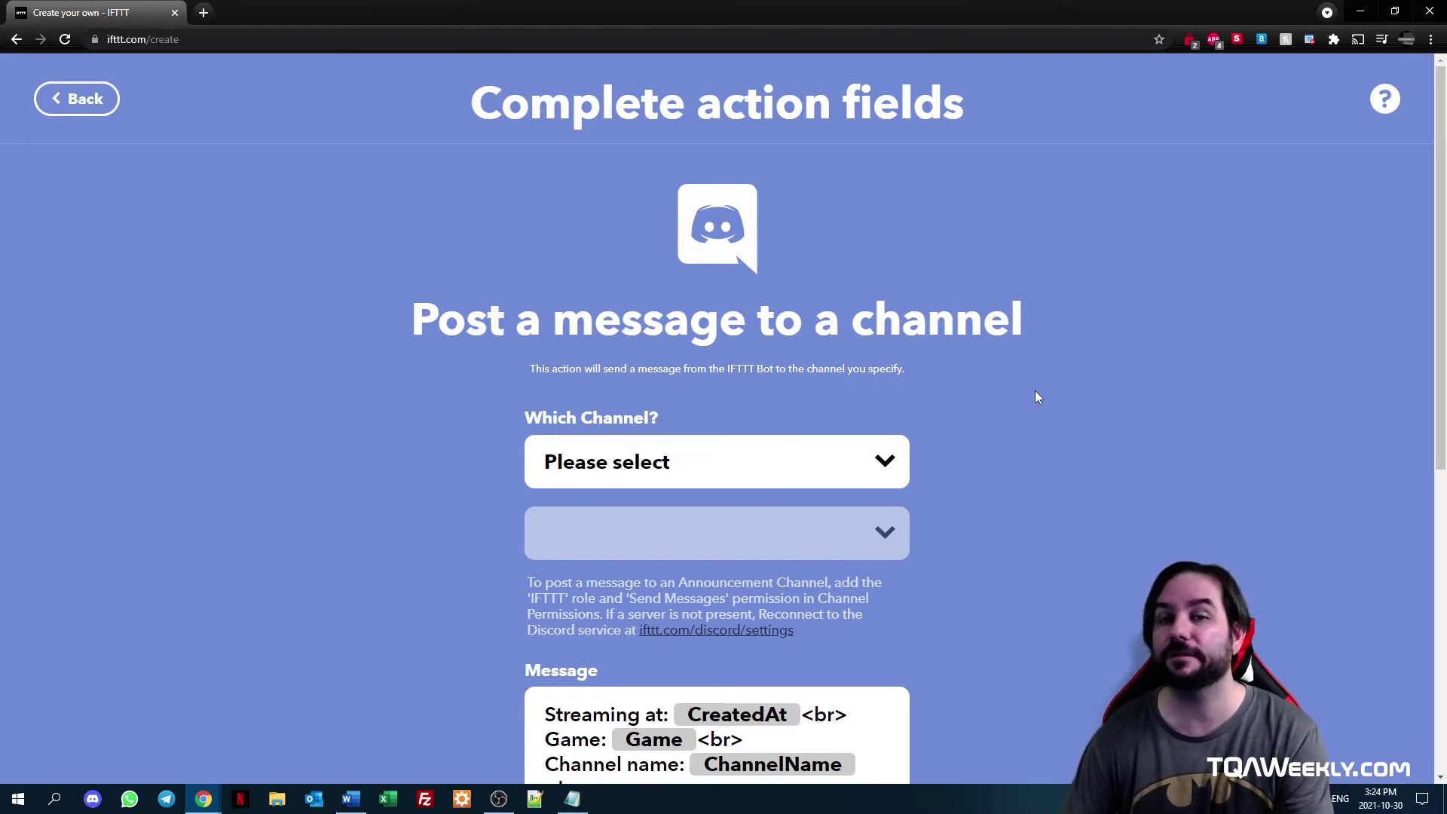
Step: Set the Discord action's target to the streamer's server and its live-stream channel
click(887, 468)
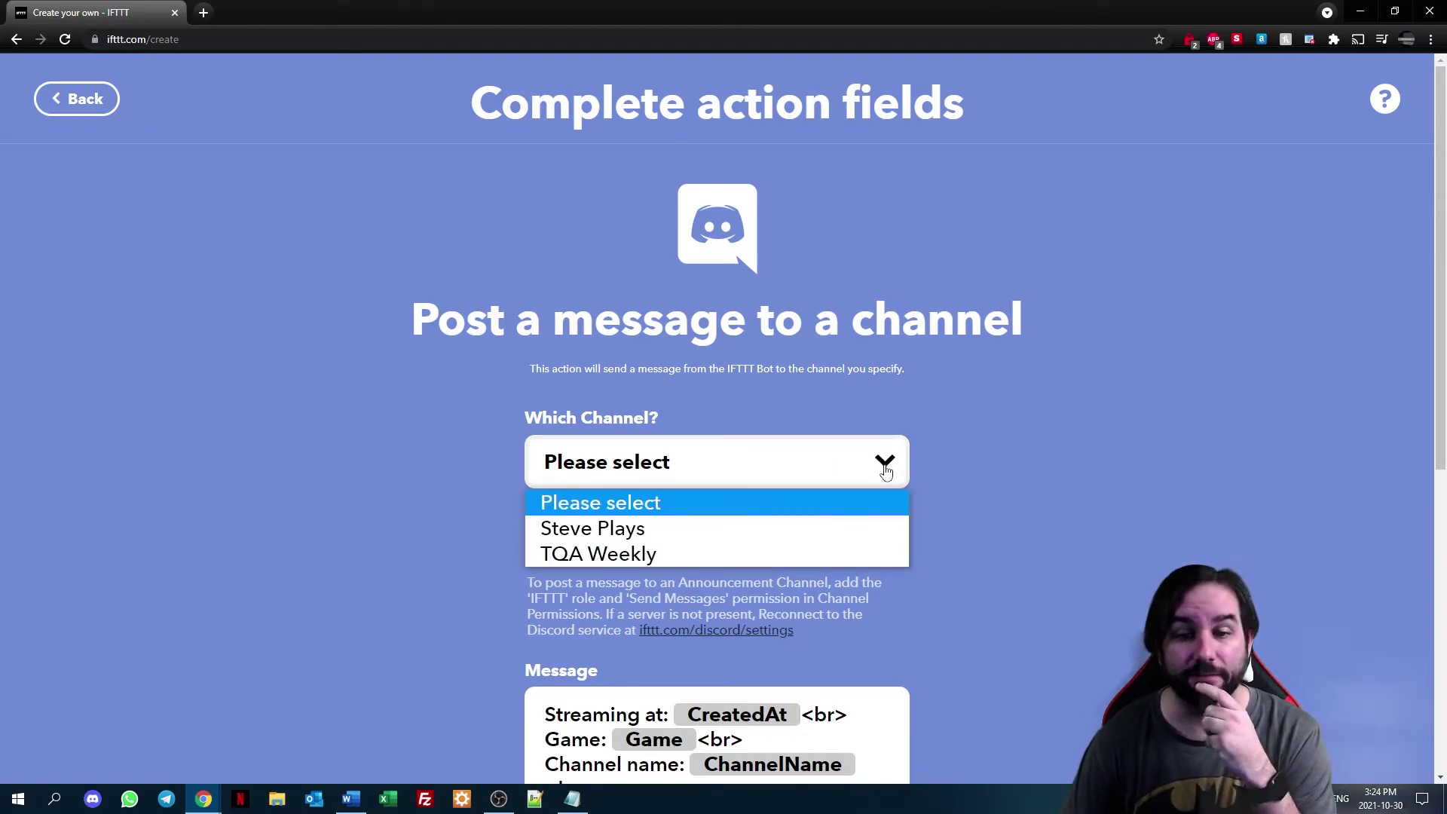
click(733, 529)
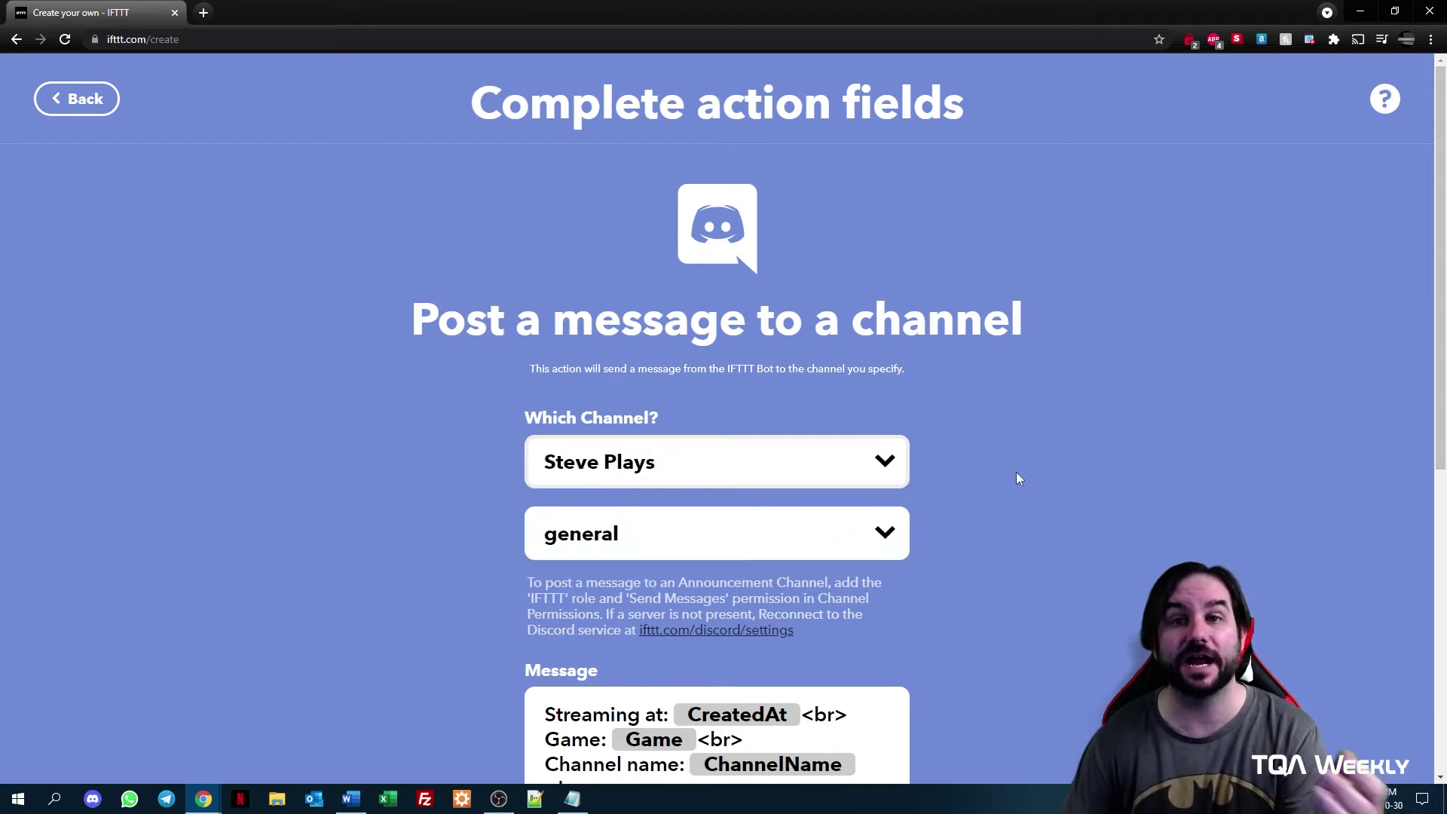
click(869, 535)
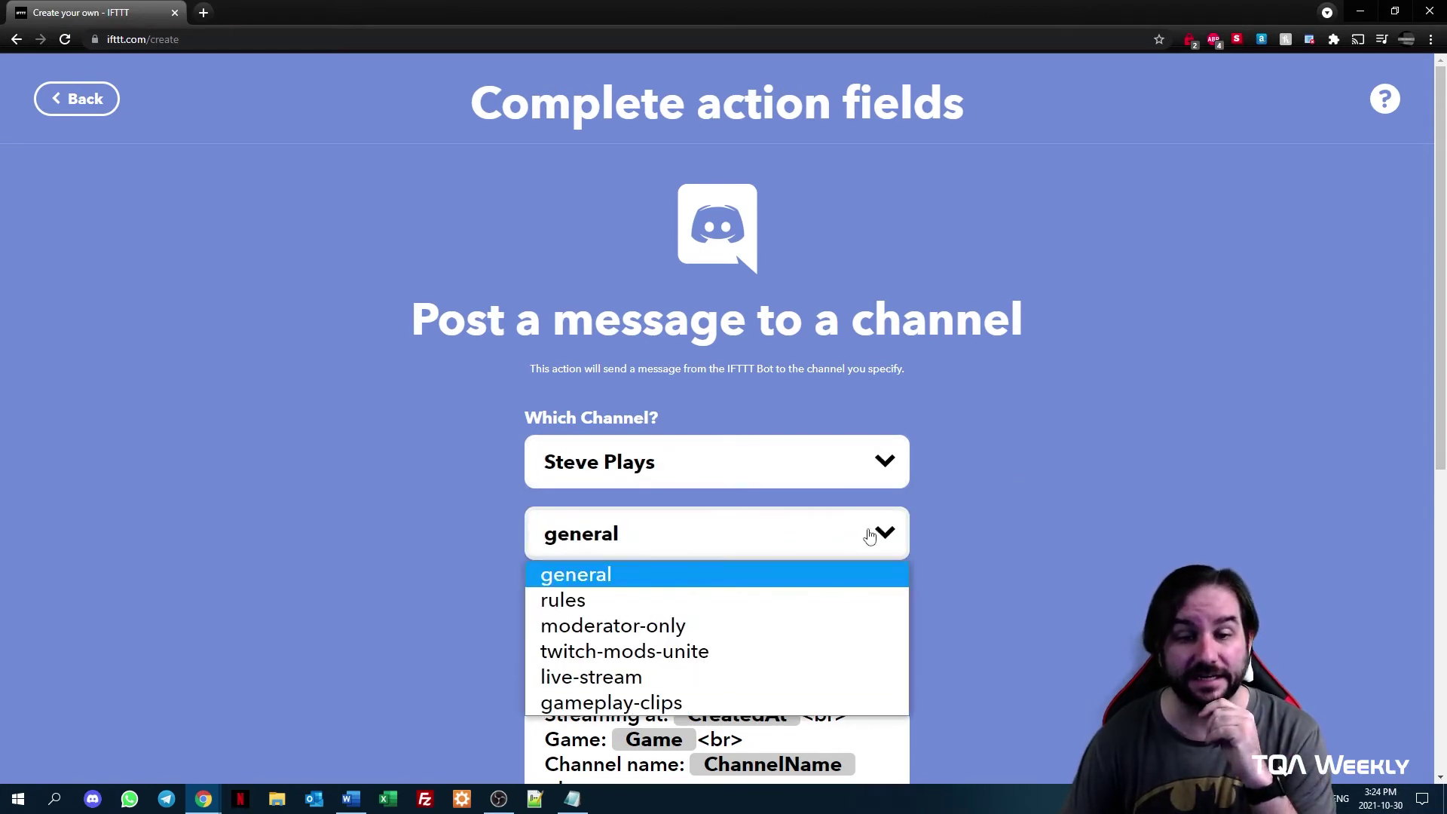
click(694, 678)
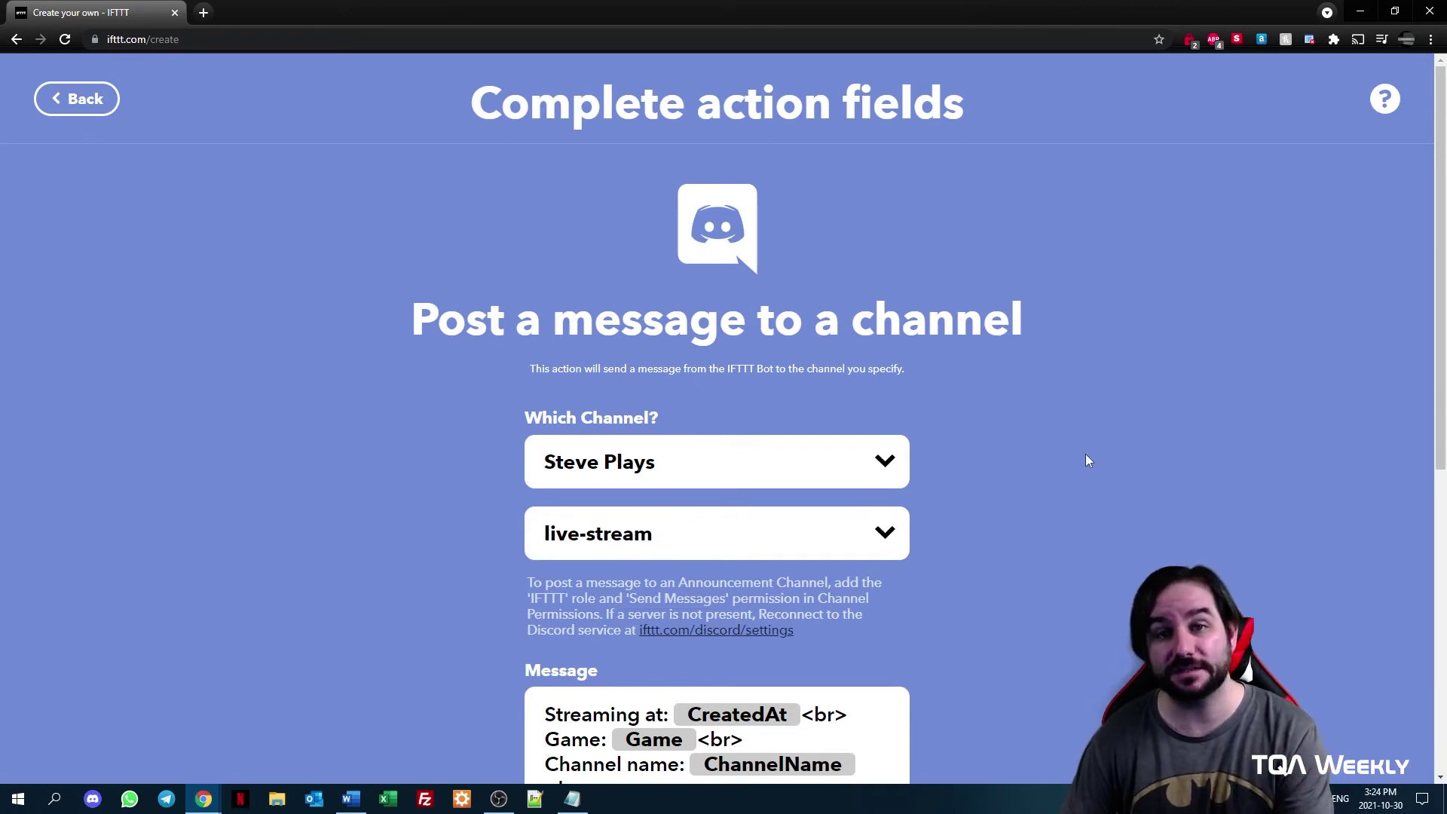
scroll(1083, 452, down, 5)
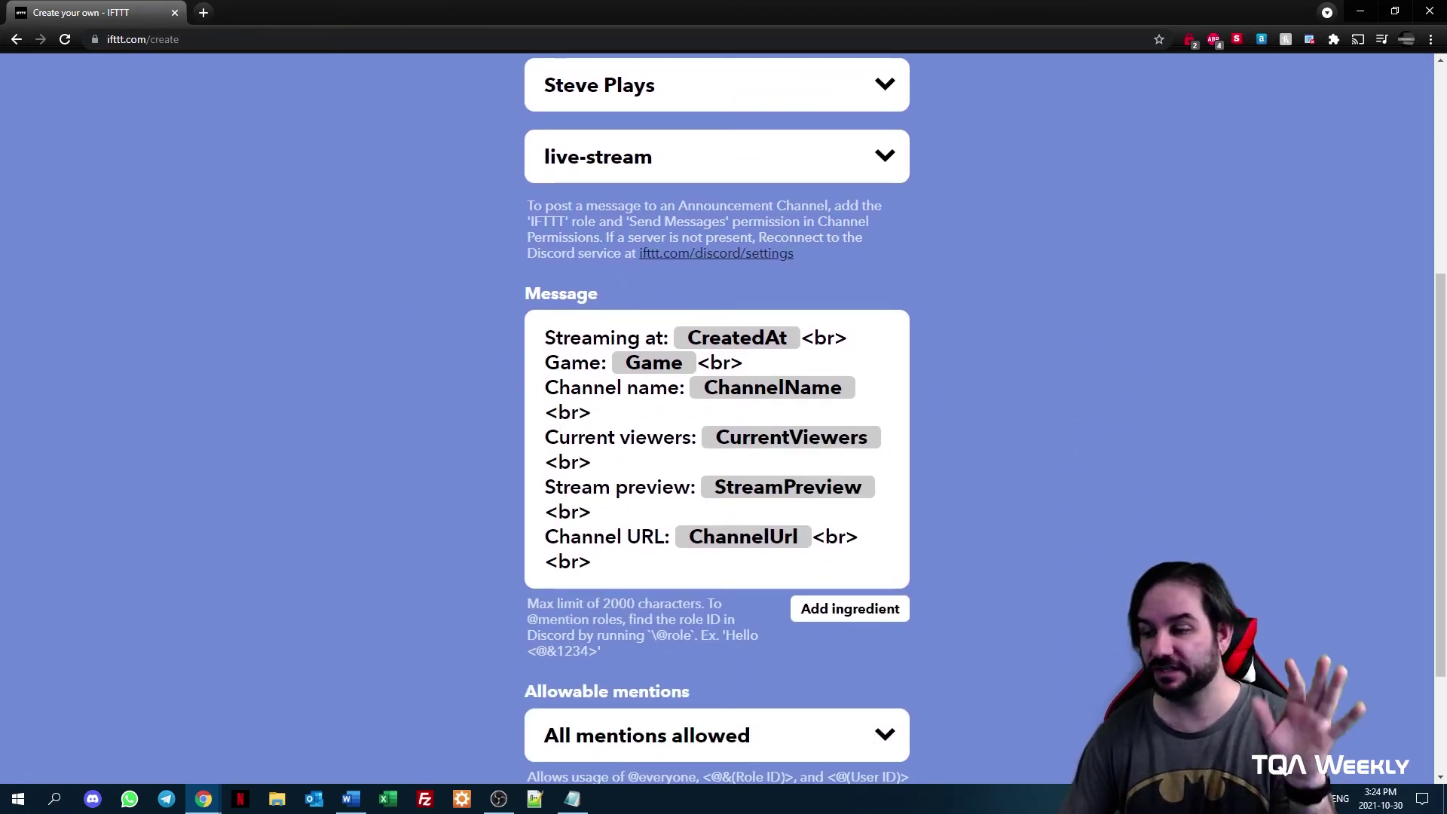
key(alt+Tab)
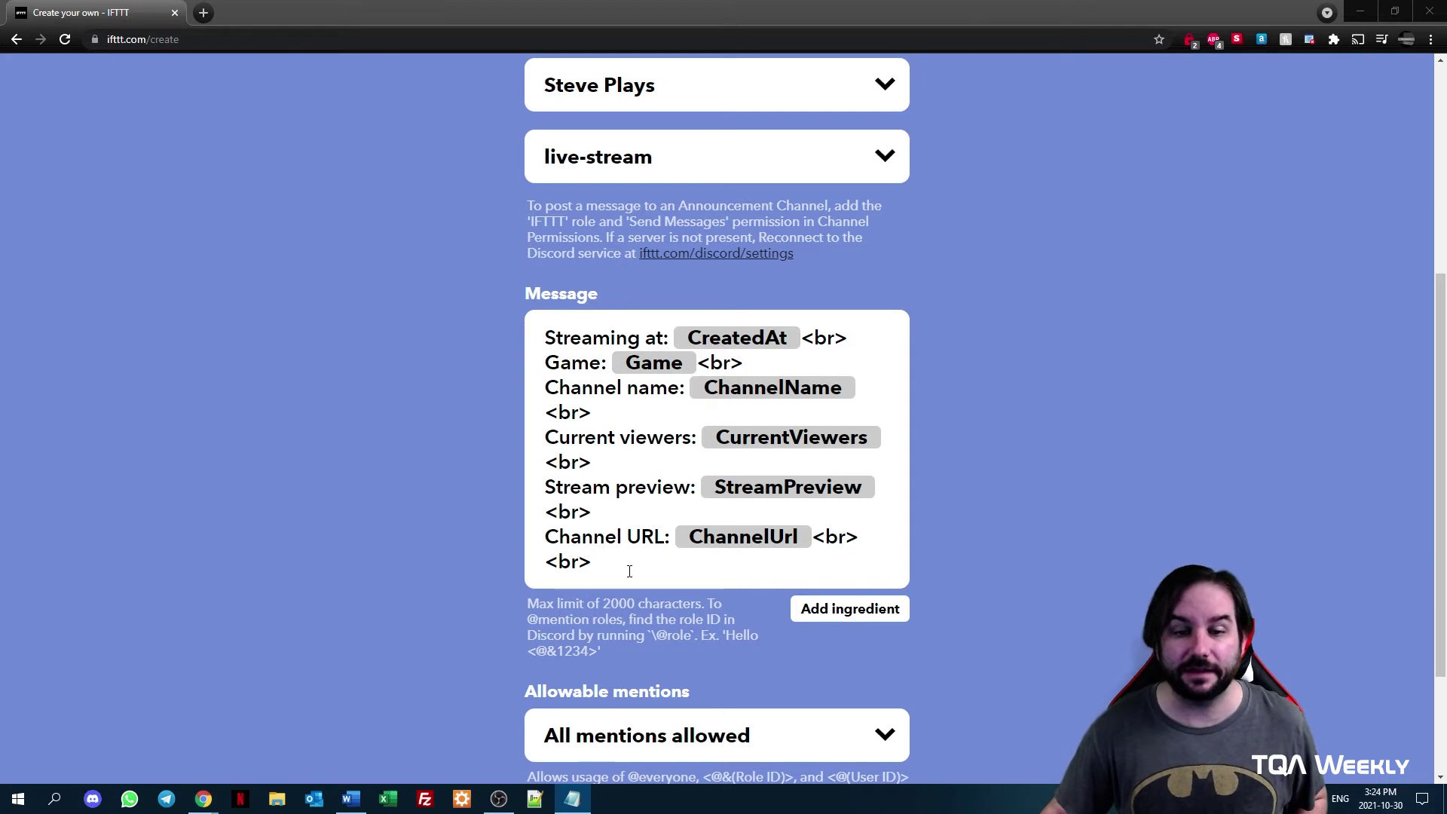
key(alt+Tab)
text(@everyone I am streaming at: {{CreatedAt}}<br> Game: {{Game}}<br> Channel name: {{ChannelName}}<br> Channel URL: https://www.twitch.tv/zedaxis1981)
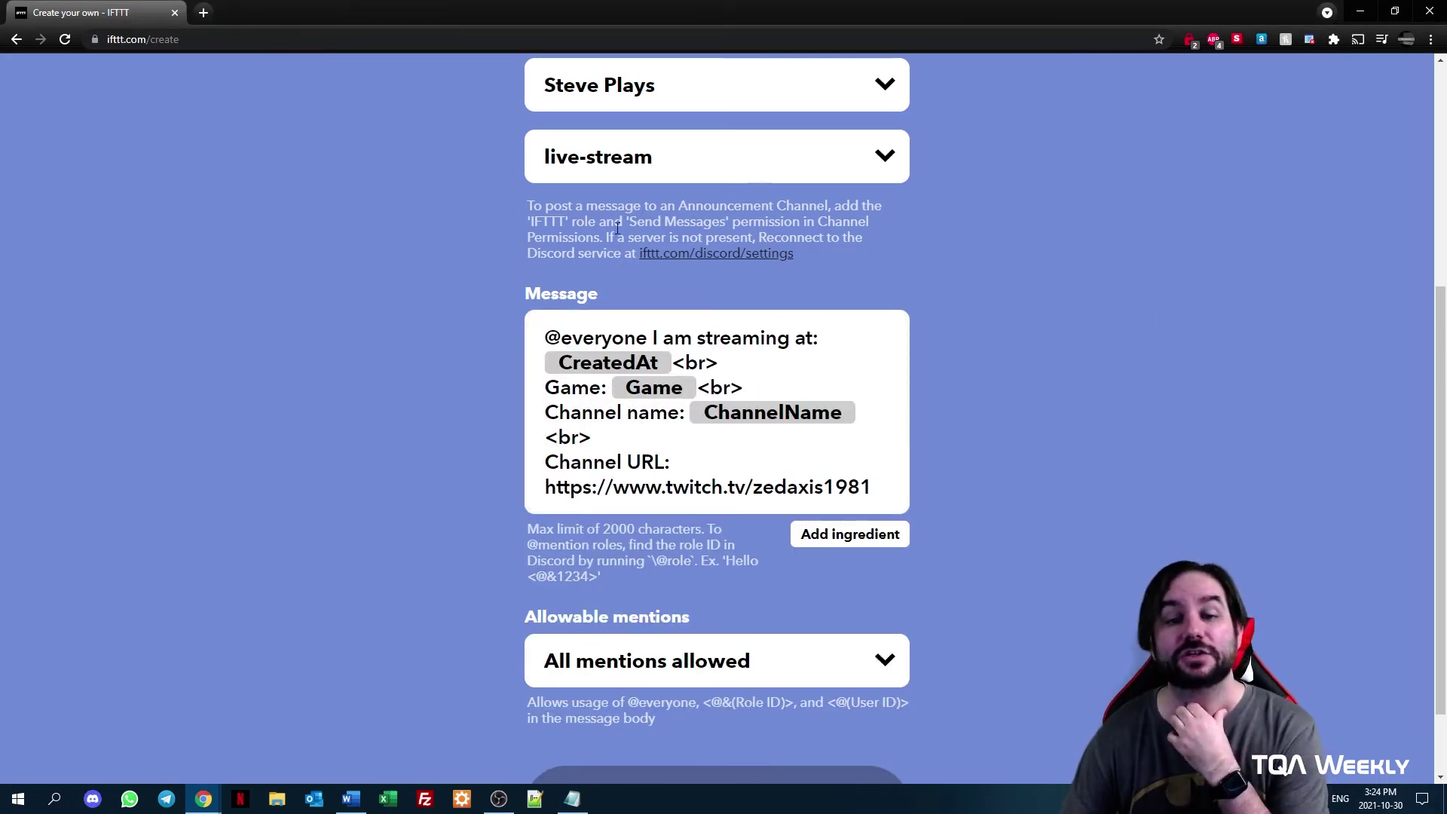
scroll(1031, 329, up, 2)
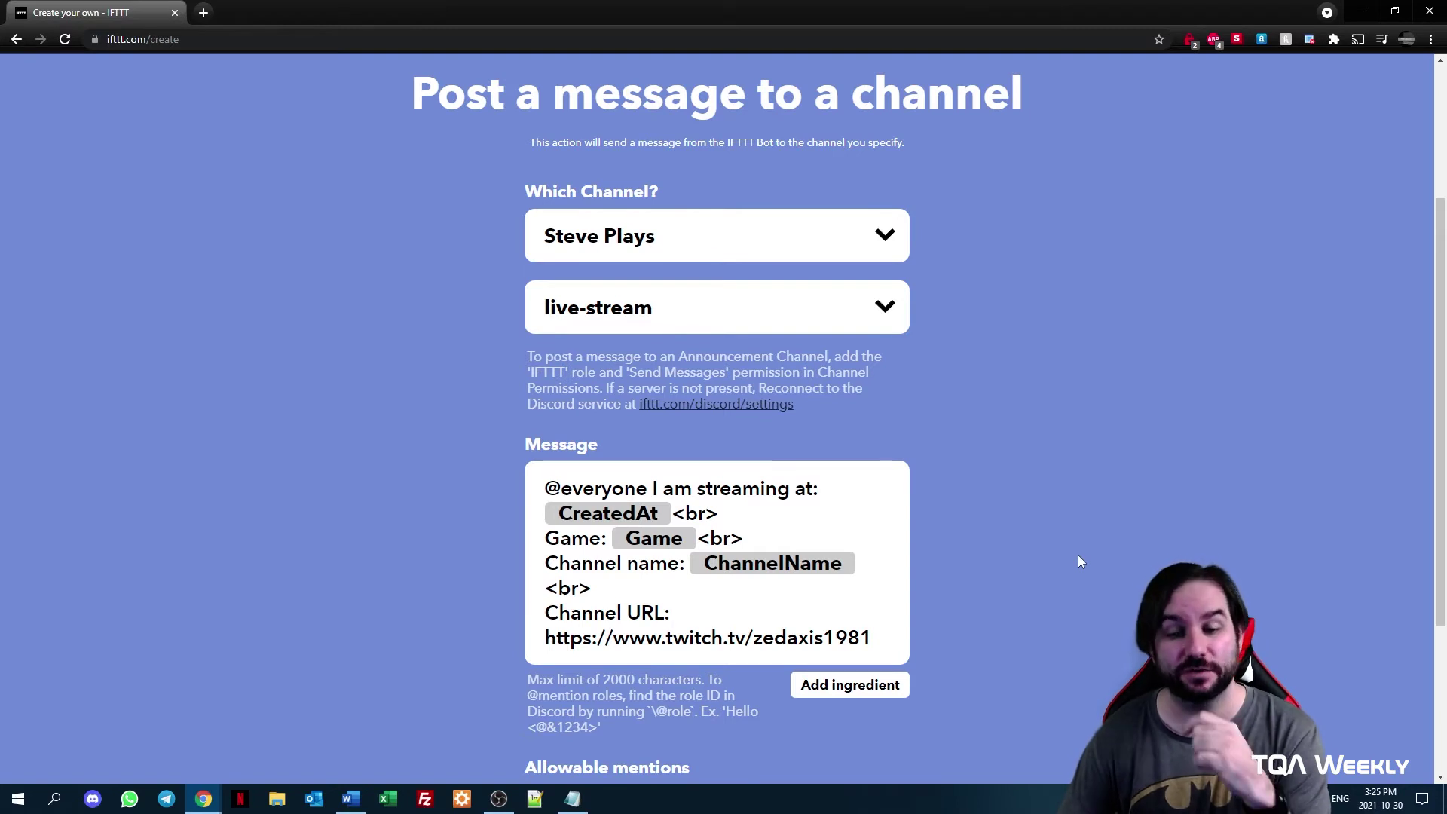
scroll(1078, 555, down, 3)
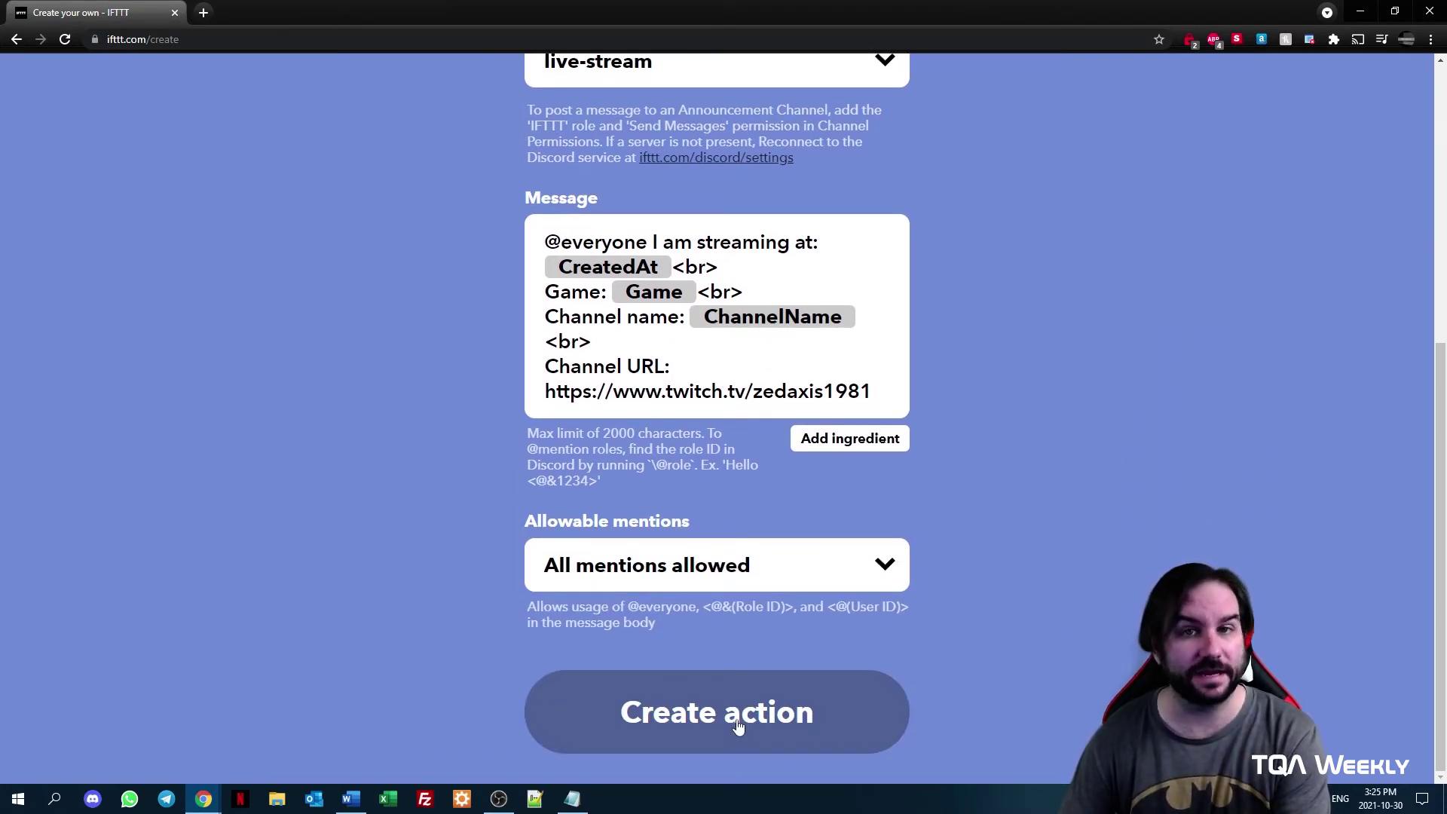
Step: Save the Discord action, enable 'Receive notifications when this Applet runs', and finish the applet
click(738, 726)
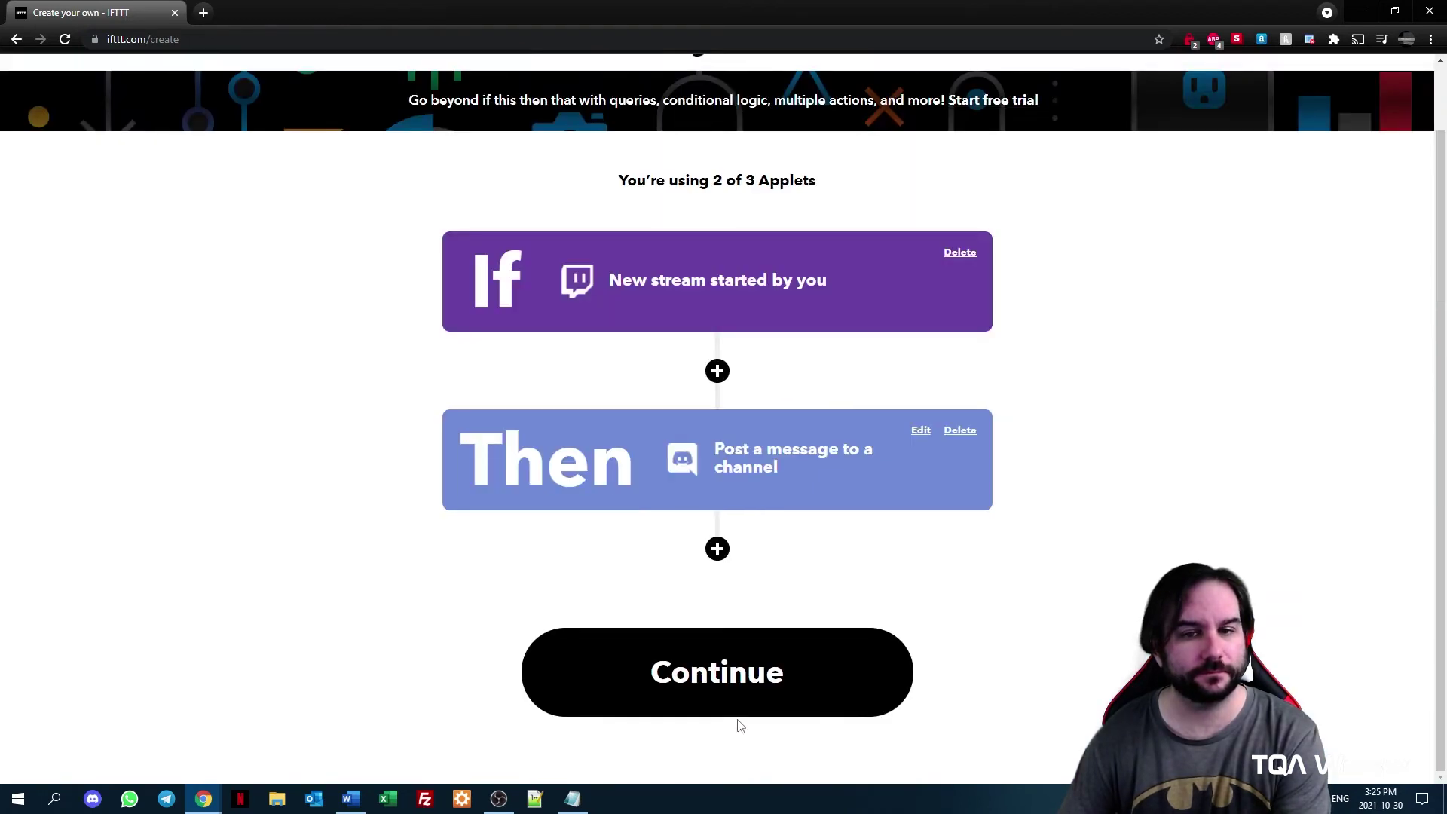
click(763, 674)
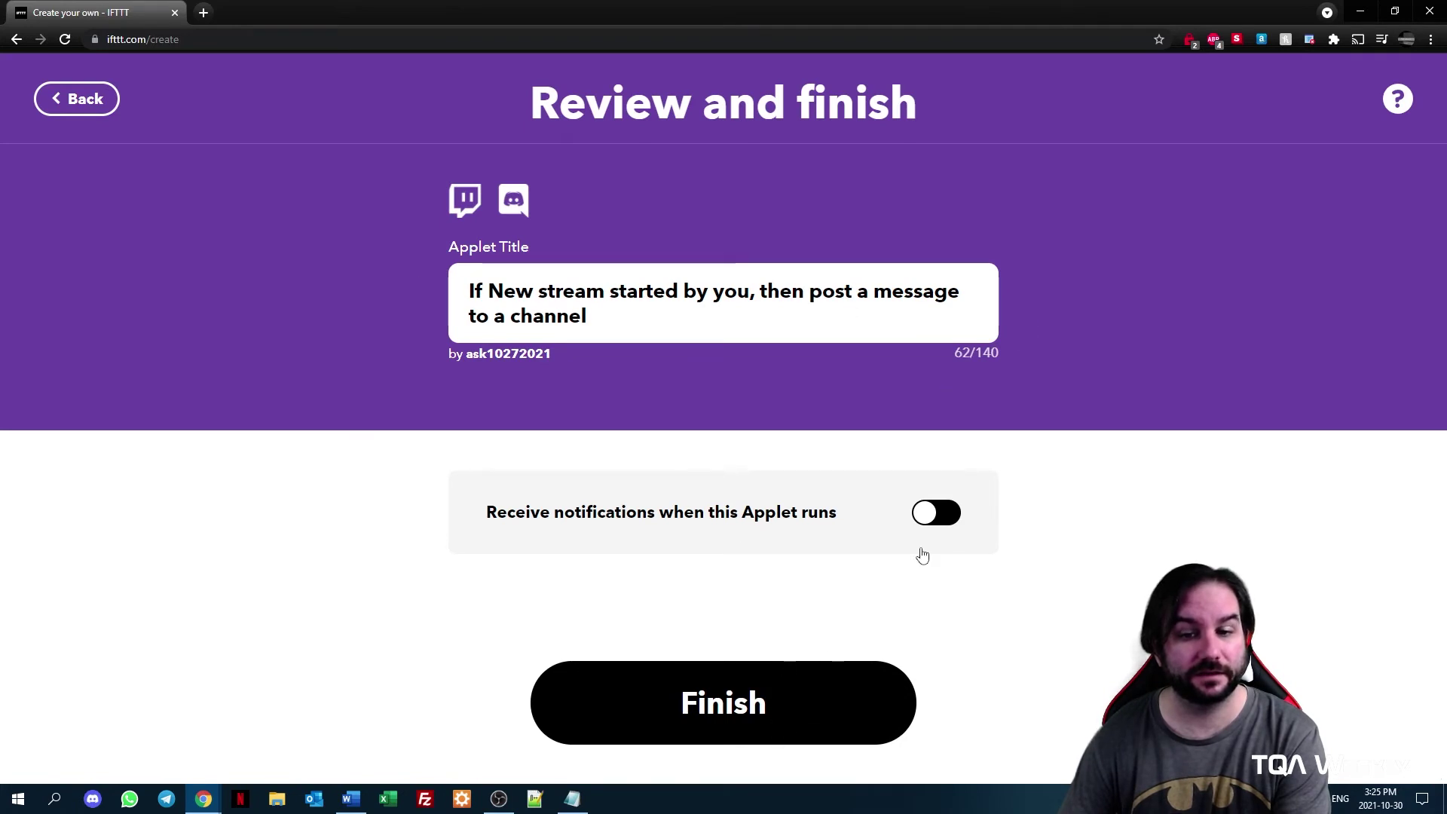
click(954, 515)
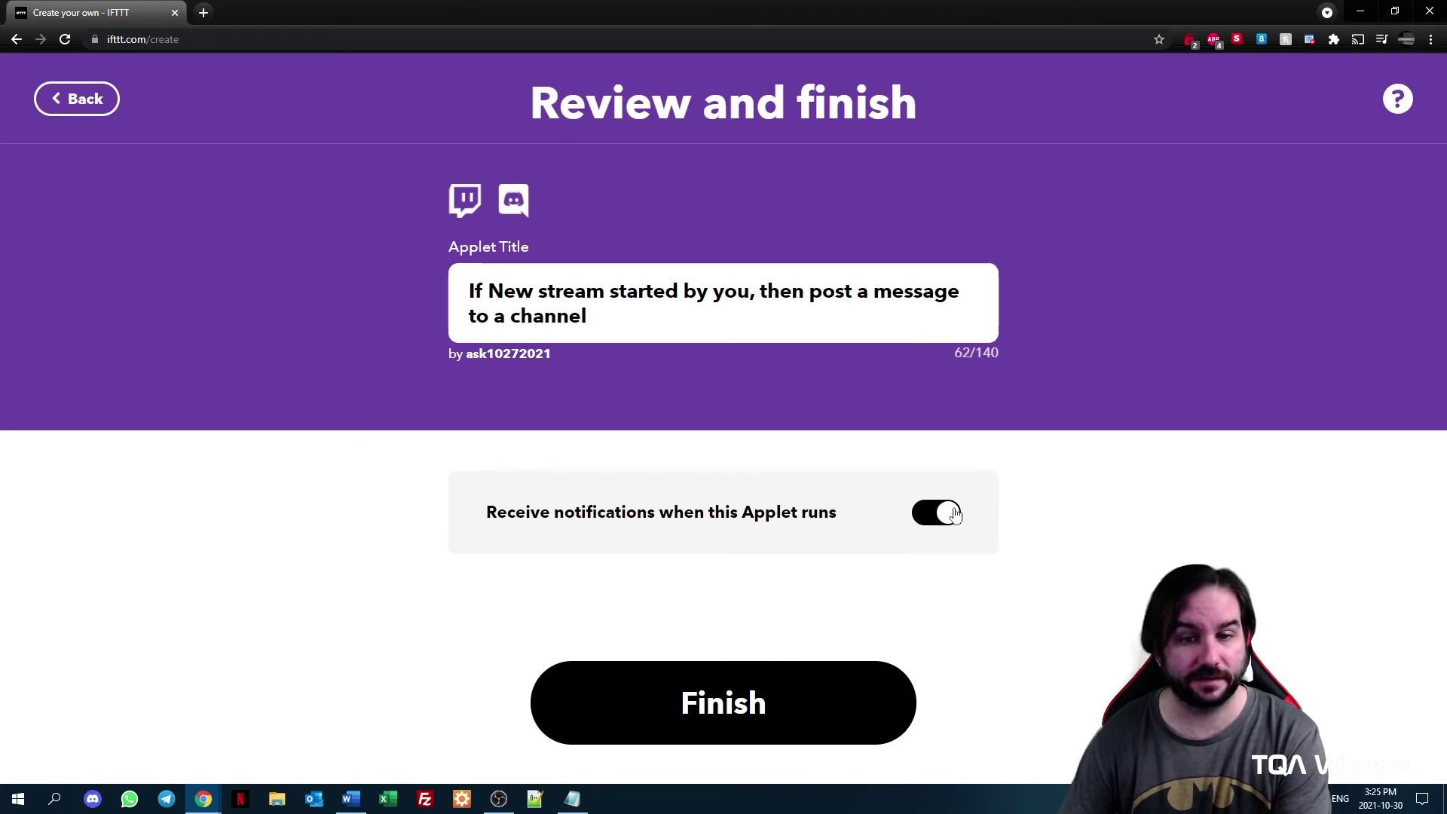
click(757, 697)
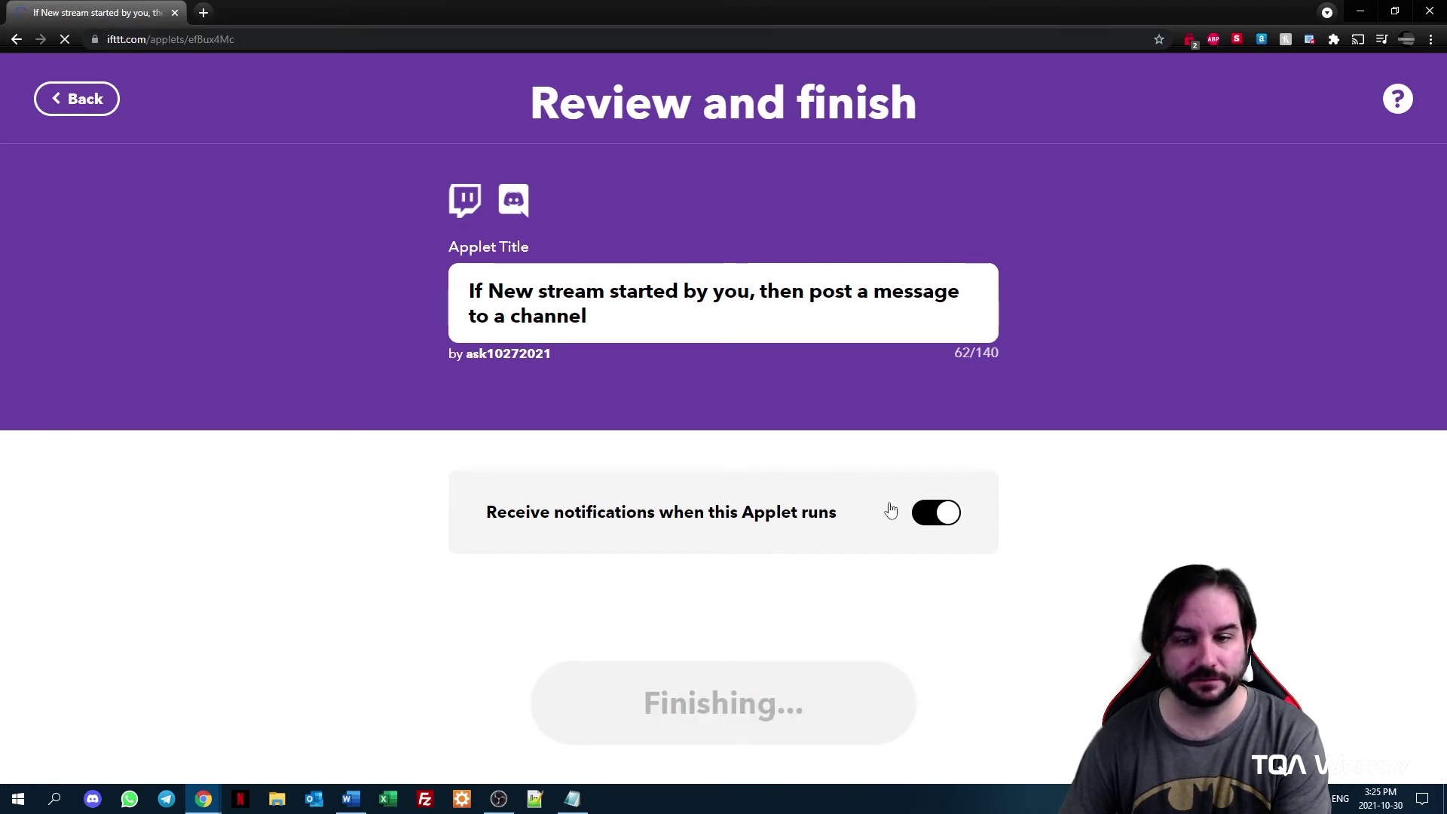
Step: Check that 'If New stream started by you, then post a message to a channel' shows Connected
click(879, 632)
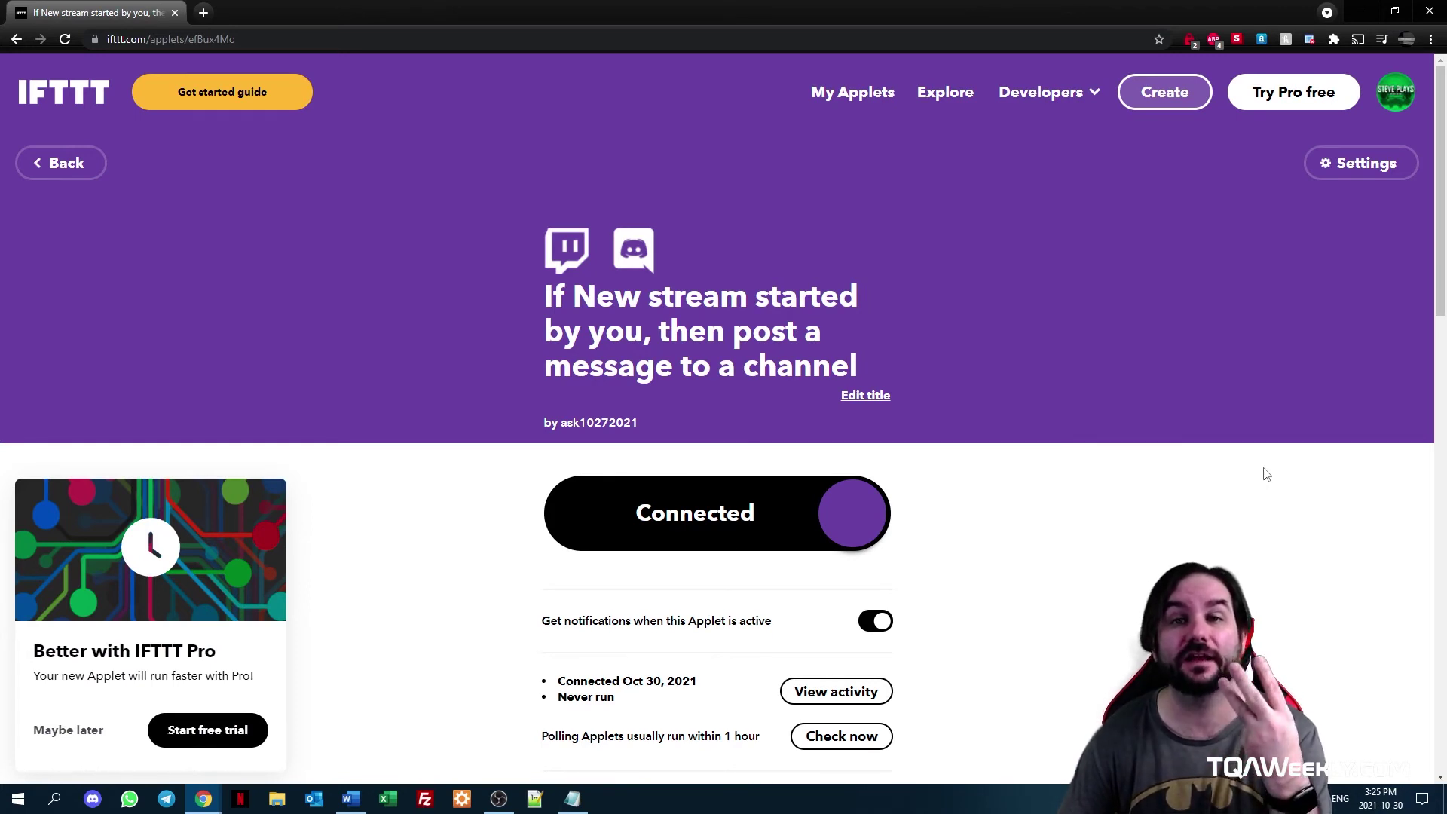
scroll(1263, 474, down, 3)
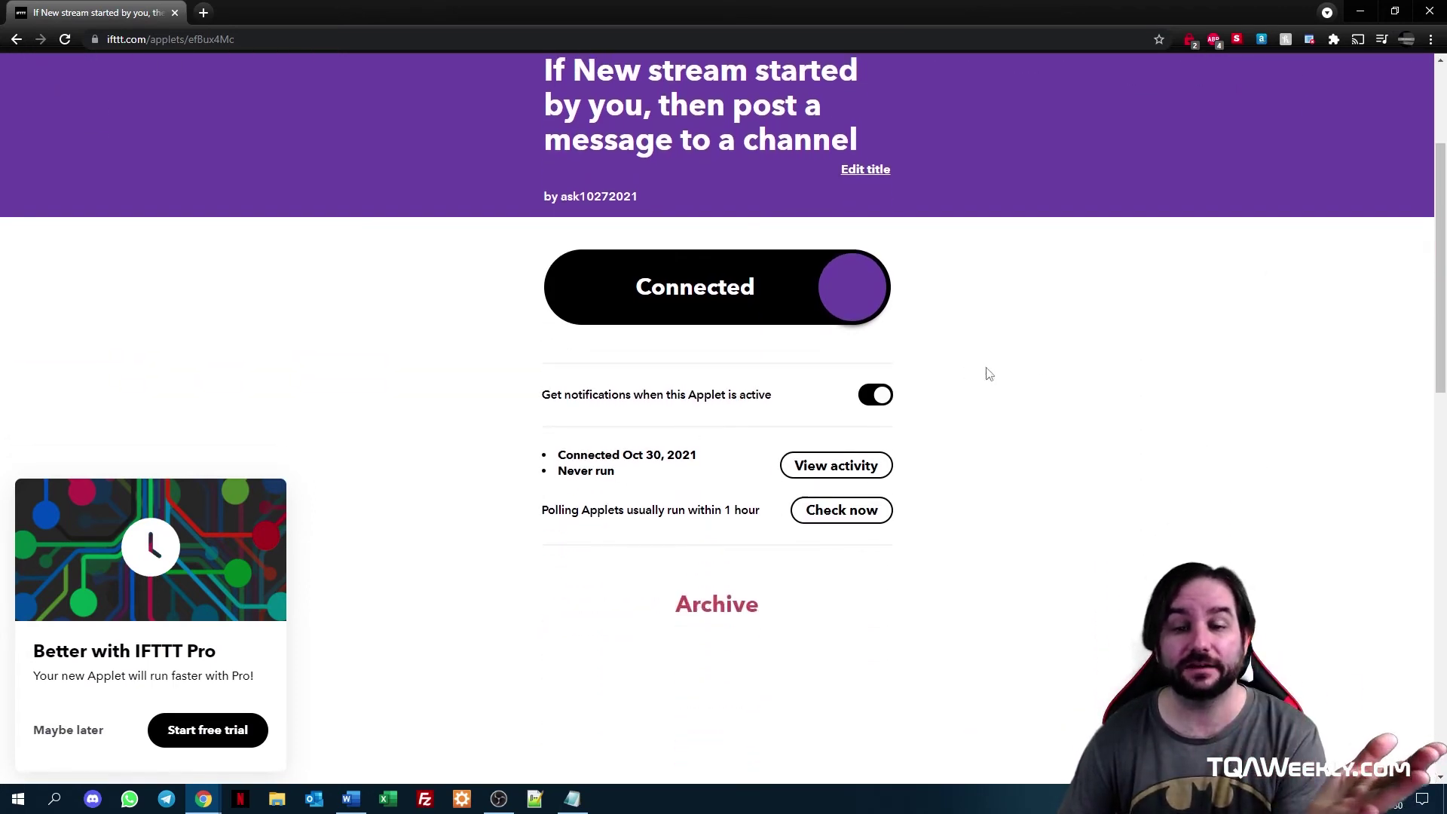
scroll(1111, 407, up, 3)
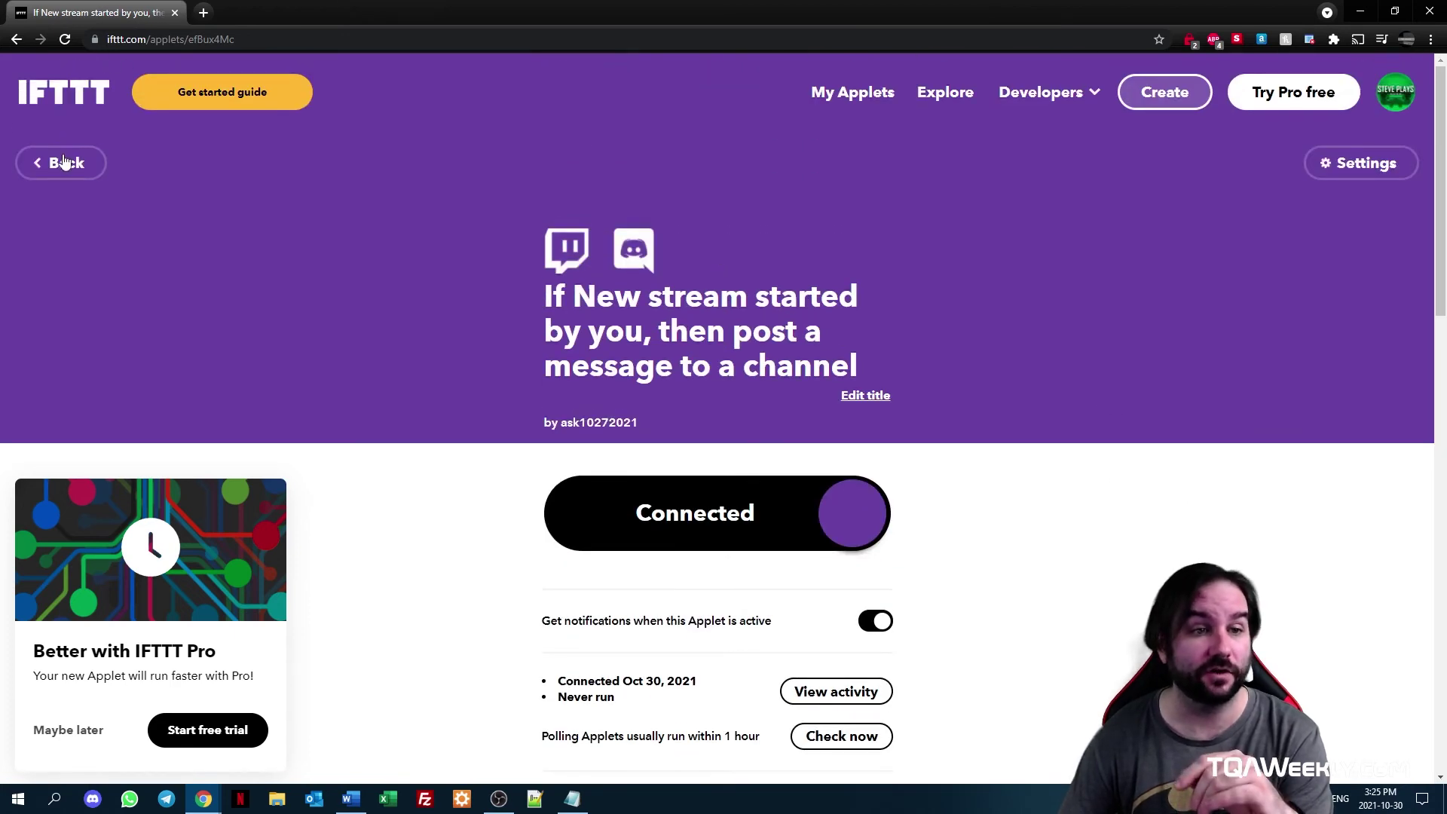
Step: Return to My Applets through the IFTTT logo to see the new applet listed
click(74, 98)
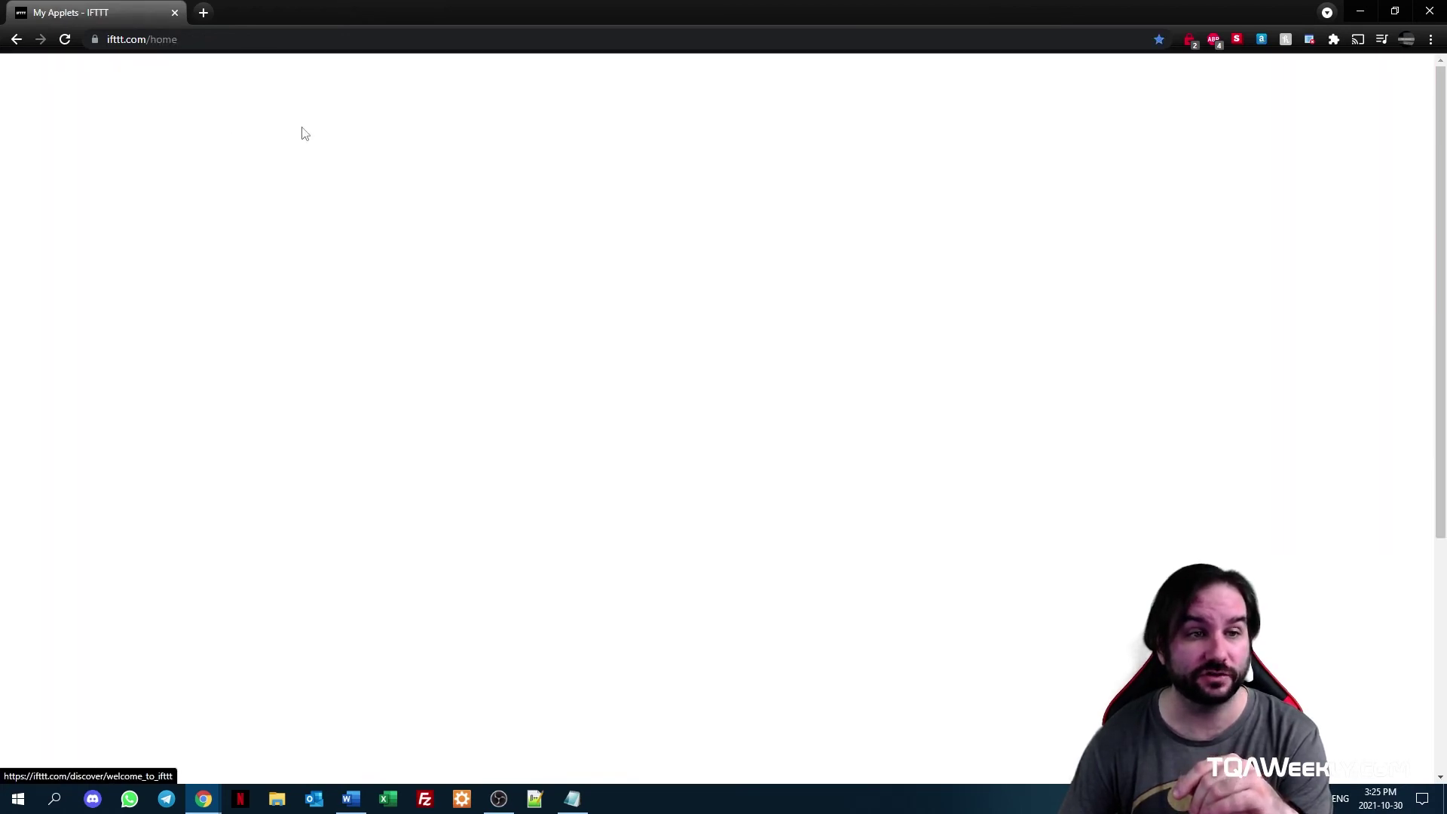